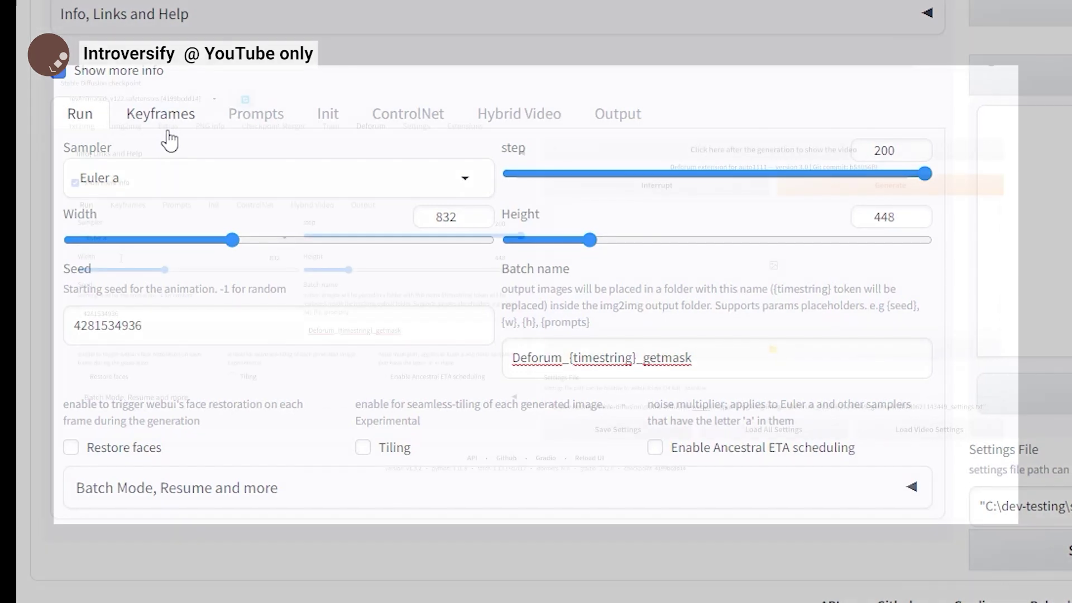
Review the Deforum keyframe and prompt settings and the image init options for the getmask run.
left_click(167, 137)
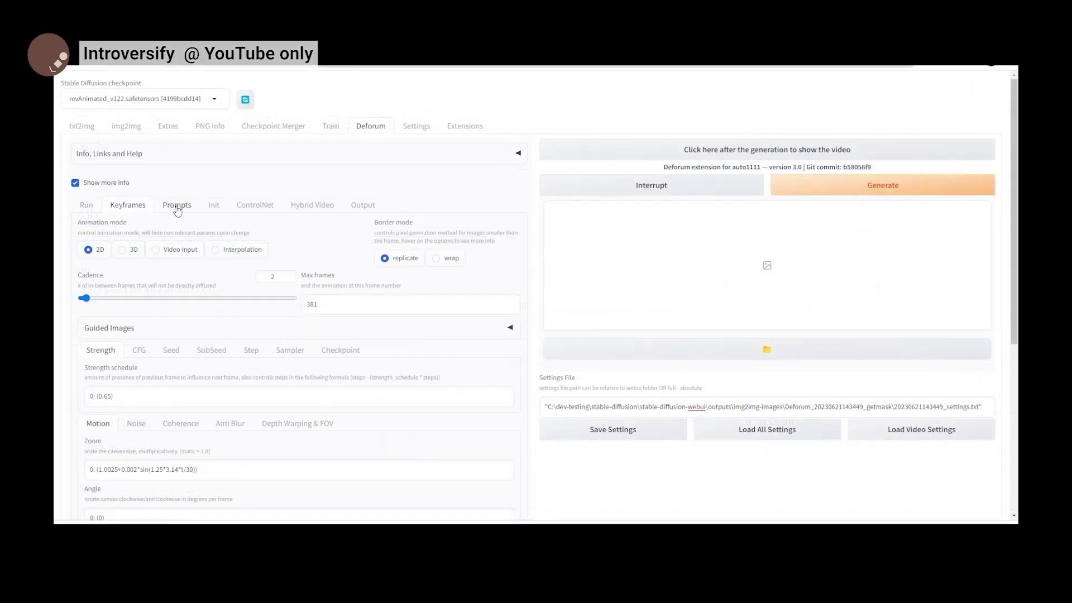
left_click(185, 205)
left_click(213, 208)
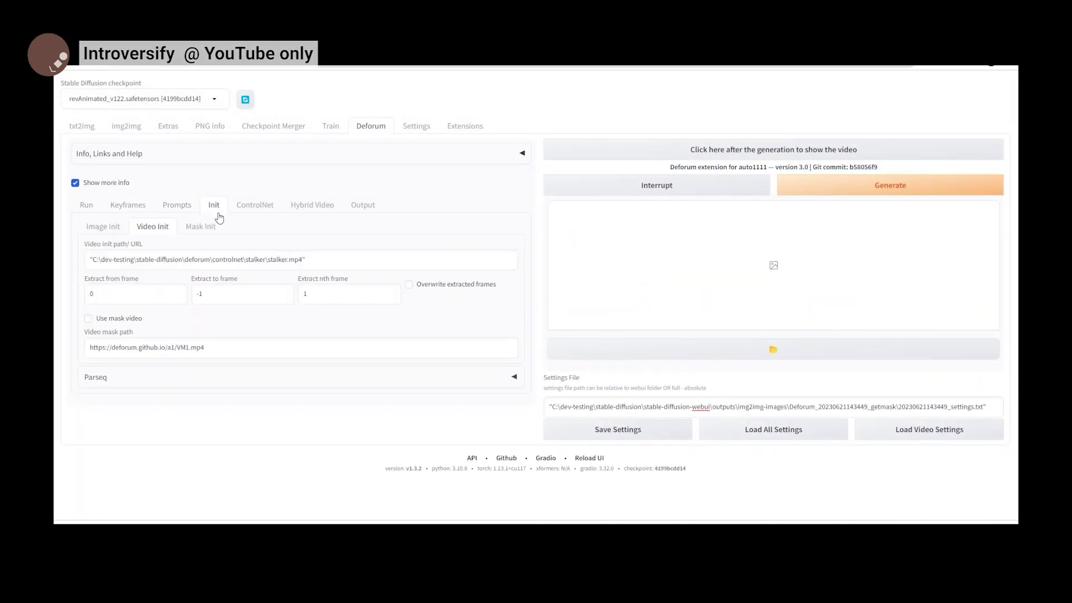
left_click(103, 226)
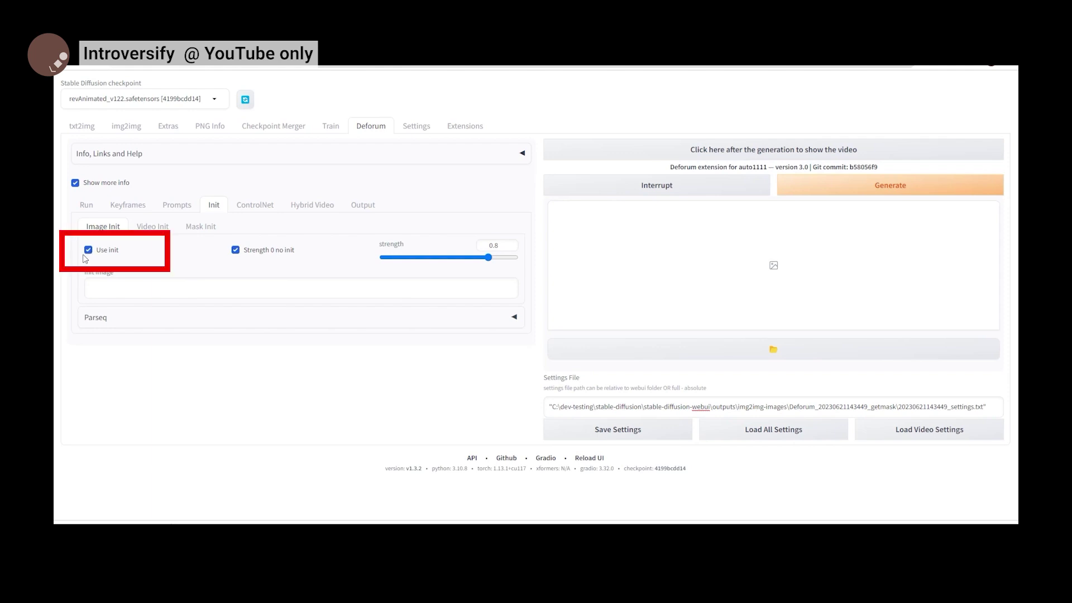
Compare the image init and video init settings, checking the empty init image and the source video path.
left_click(152, 228)
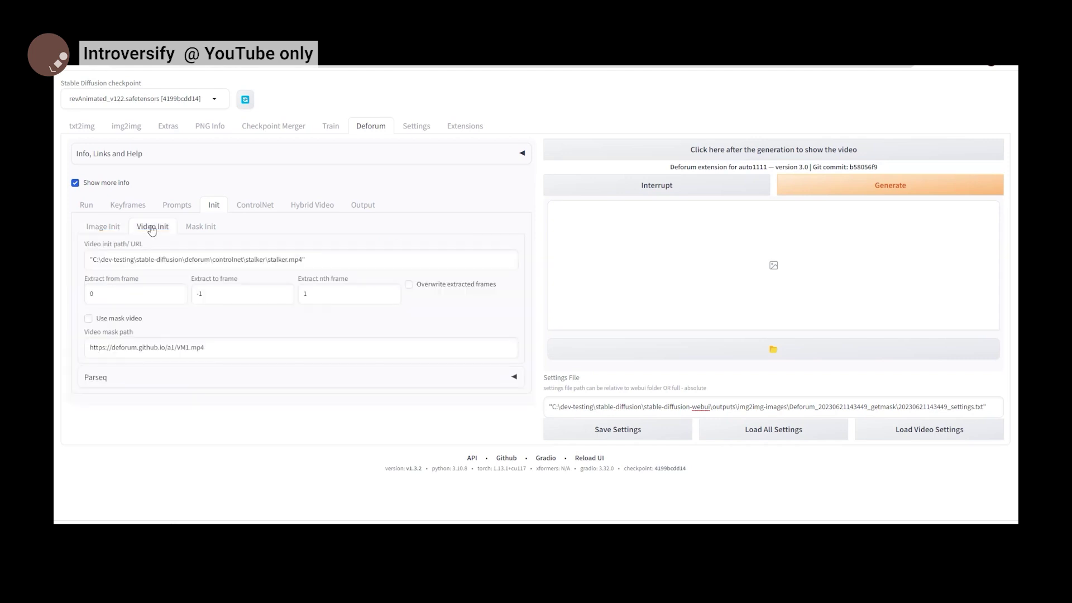
left_click(102, 226)
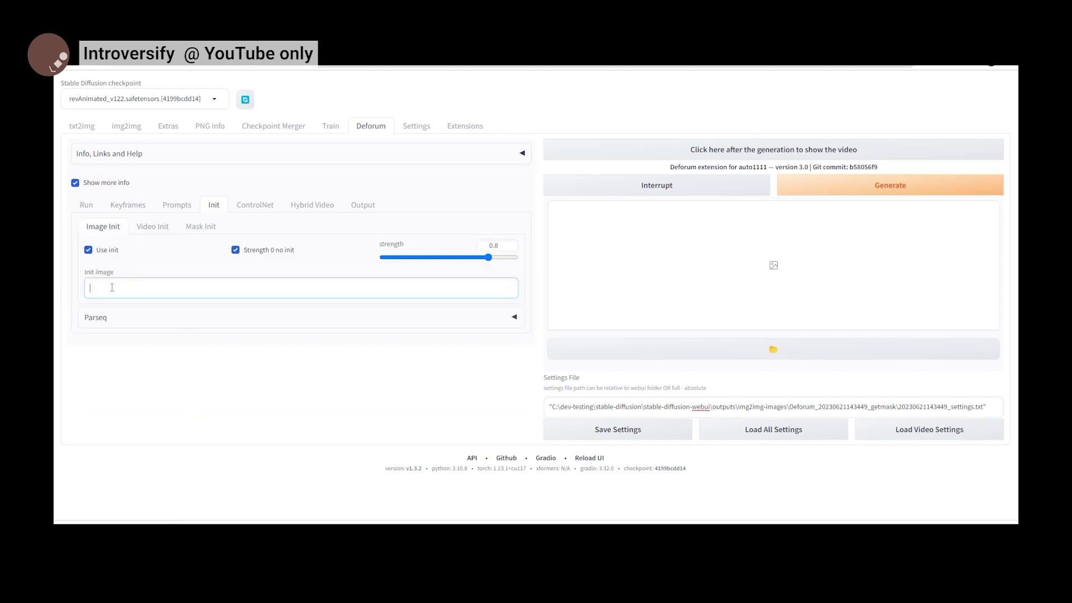
left_click(160, 289)
left_click(151, 228)
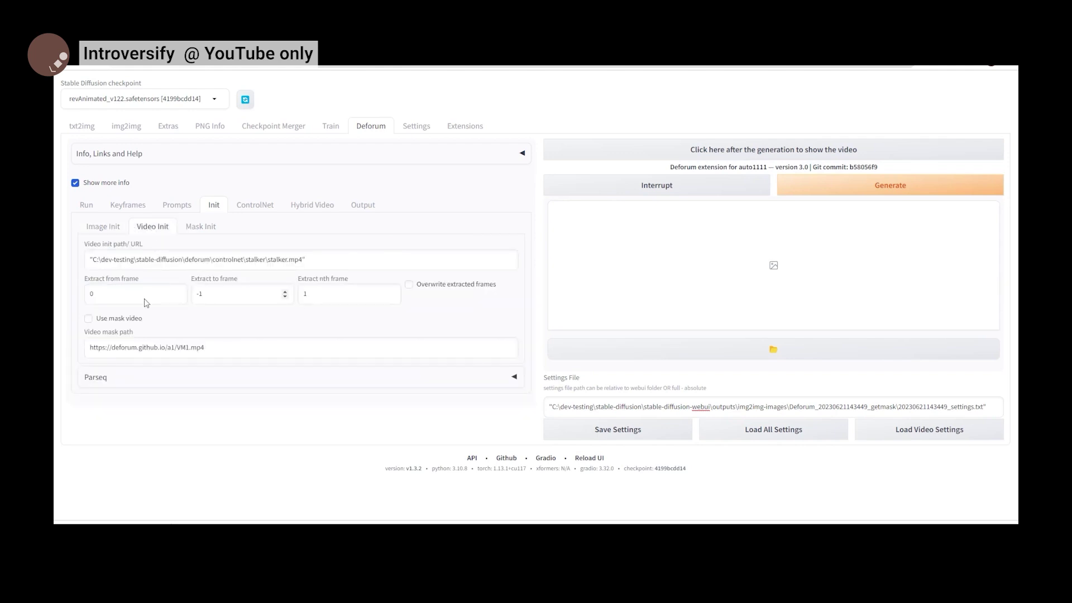
left_click_drag(313, 255, 78, 263)
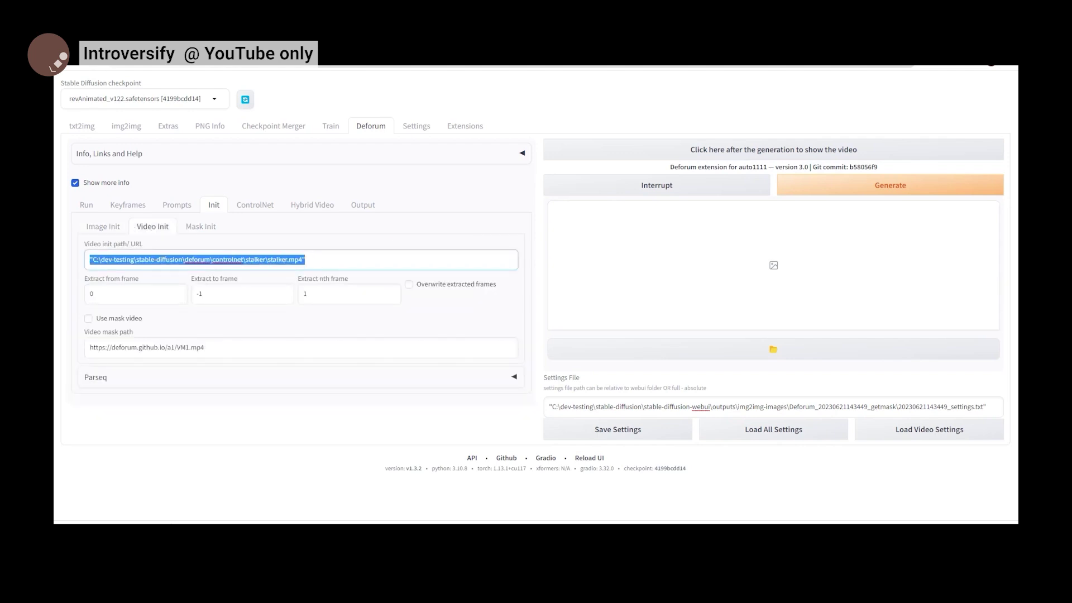
left_click(324, 262)
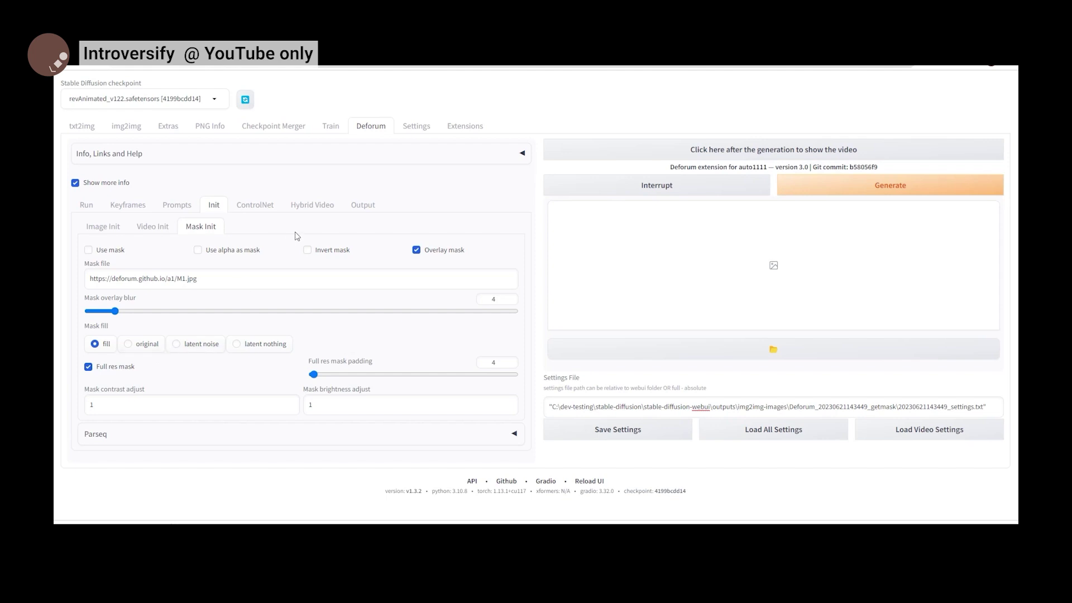
Examine the hybrid video settings, including the human mask generation option, and the output settings.
left_click(322, 213)
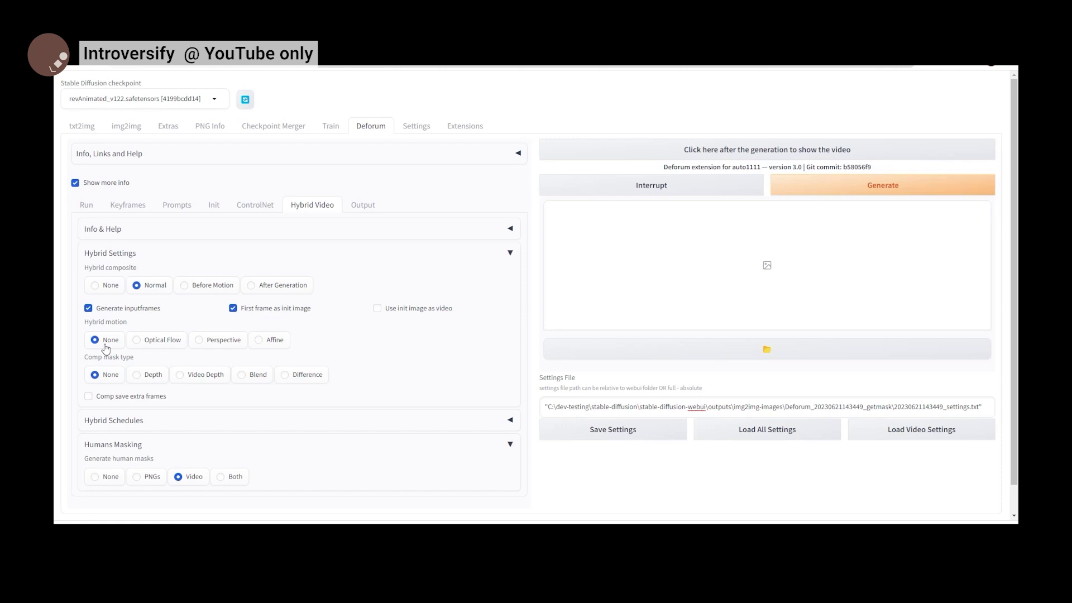
scroll(112, 406, "down", 2)
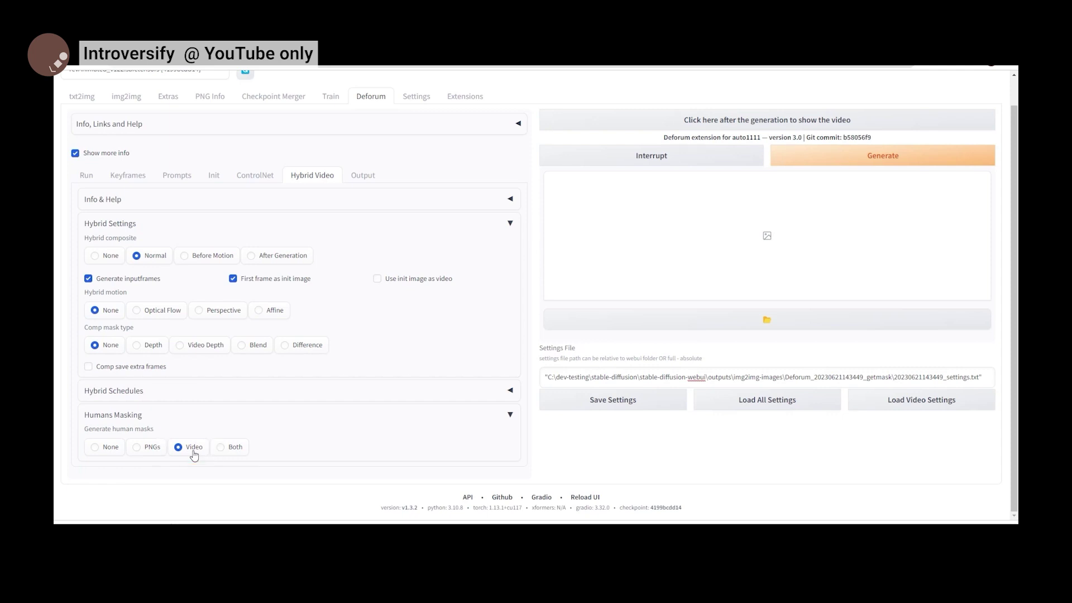
left_click(364, 177)
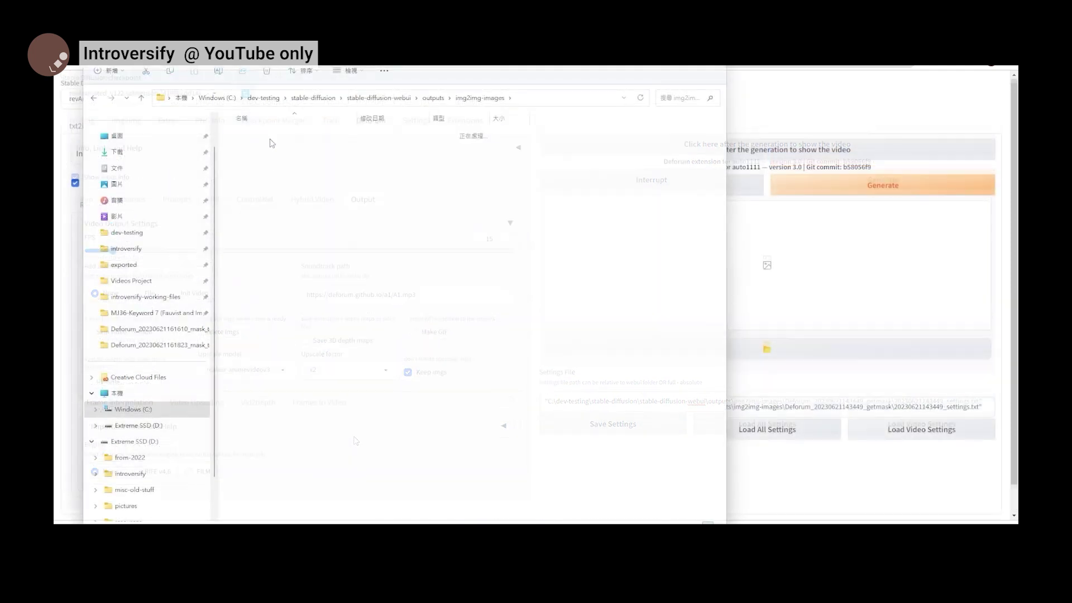
double_click(269, 138)
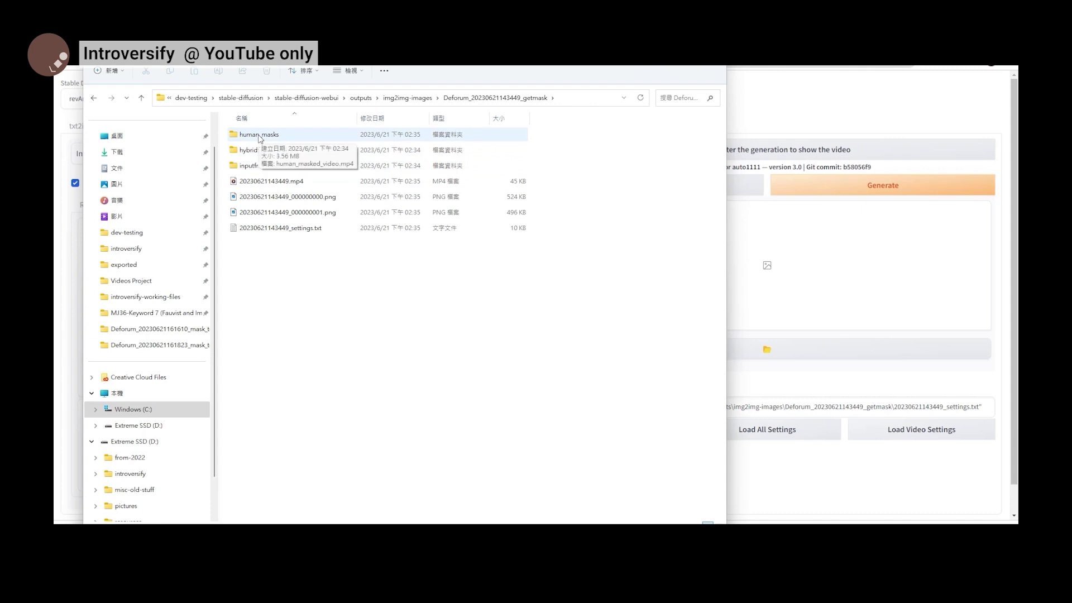
left_click(259, 139)
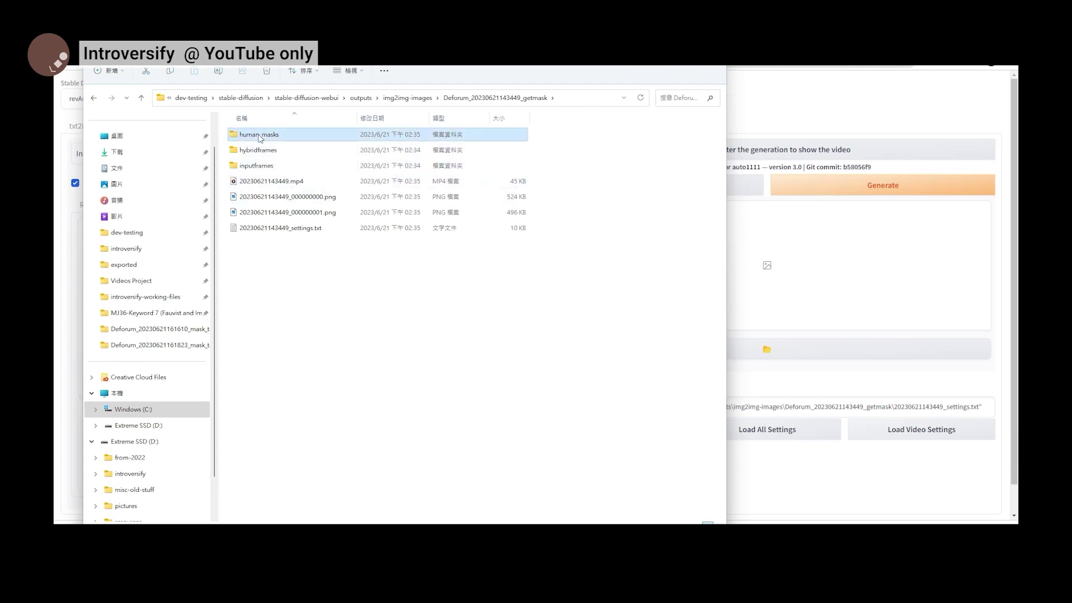
double_click(259, 137)
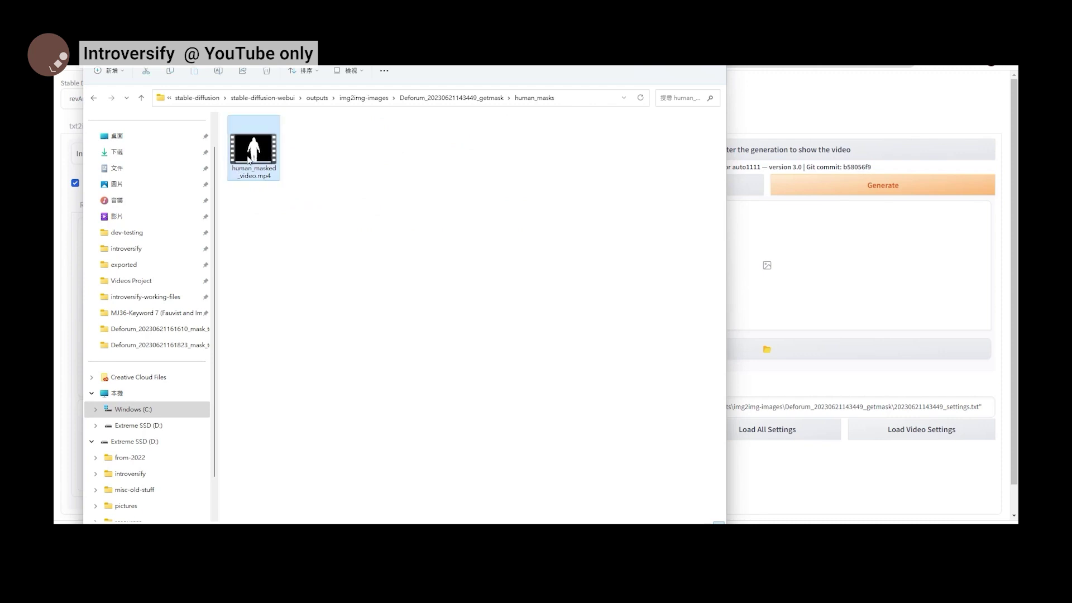
double_click(249, 160)
left_click_drag(767, 155, 450, 147)
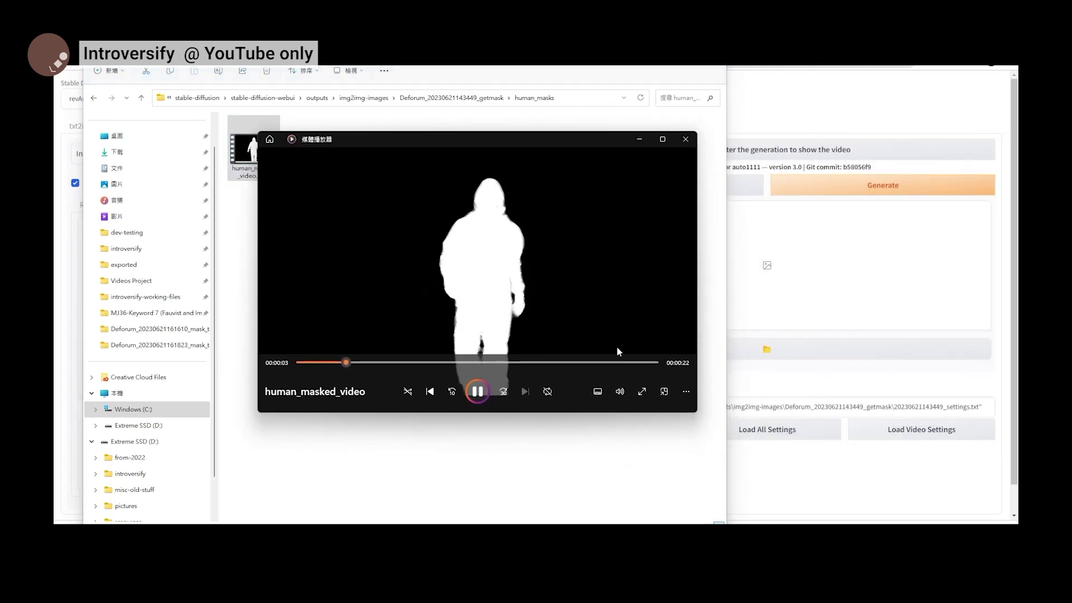
left_click(686, 140)
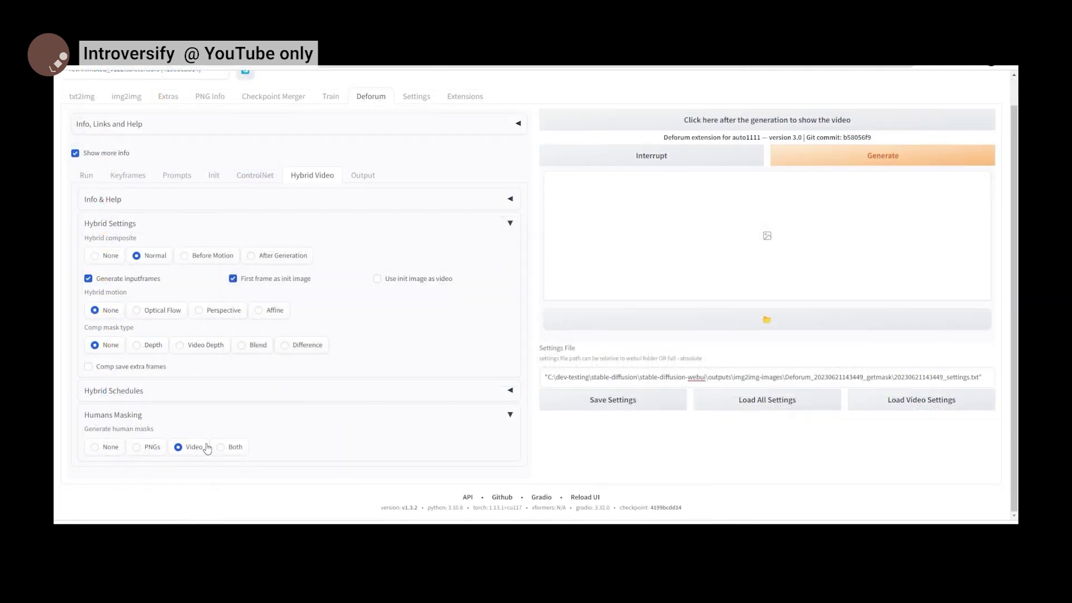
Back in Deforum, review the output settings and the keyframe settings, including the CFG, seed, strength and motion schedules.
left_click(363, 175)
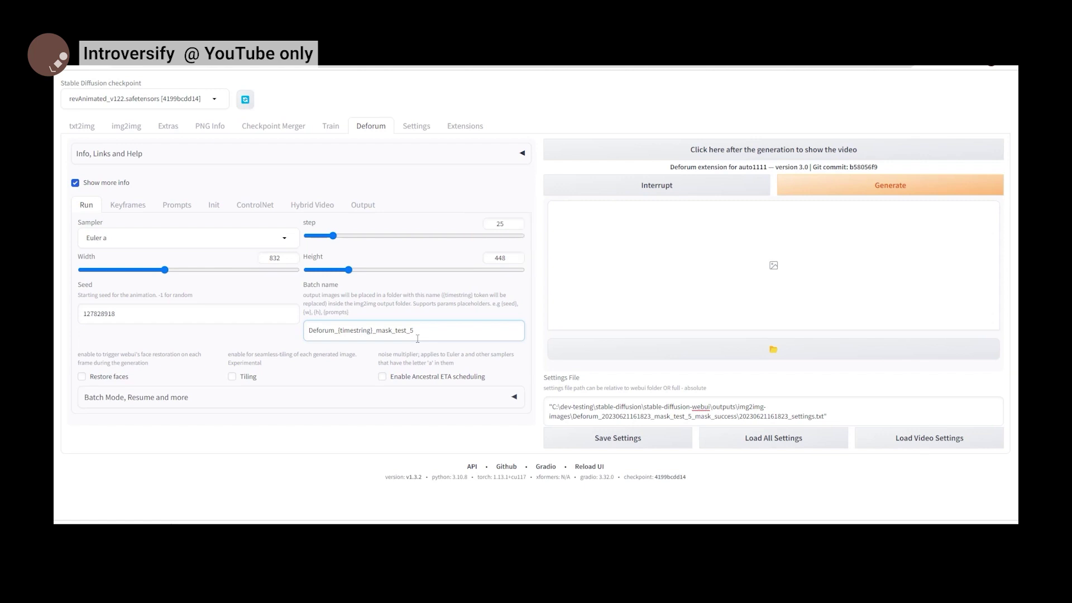
left_click(111, 206)
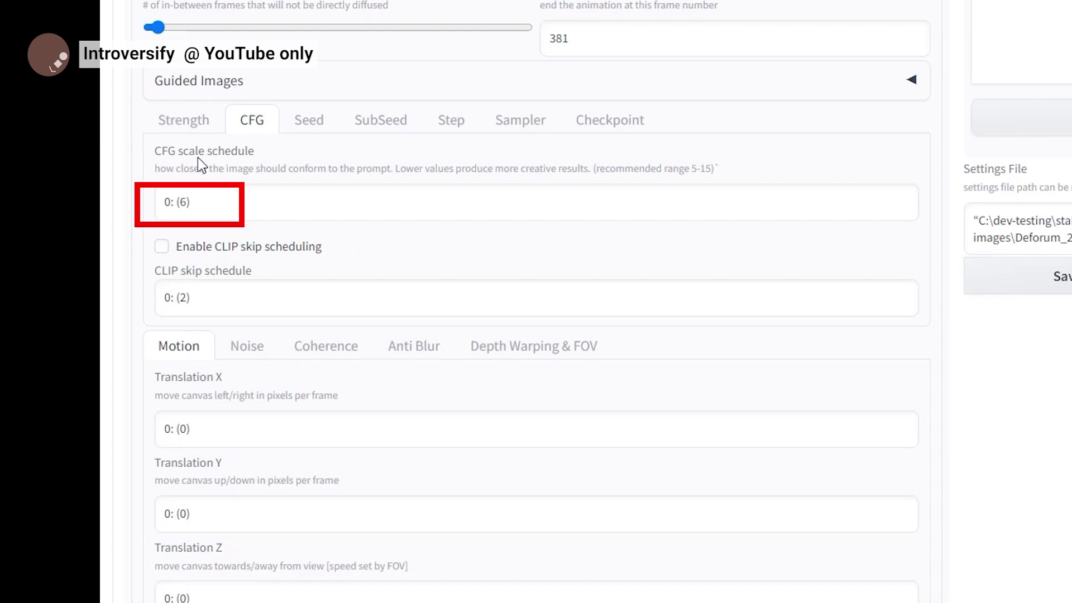
left_click(306, 123)
mouse_move(261, 211)
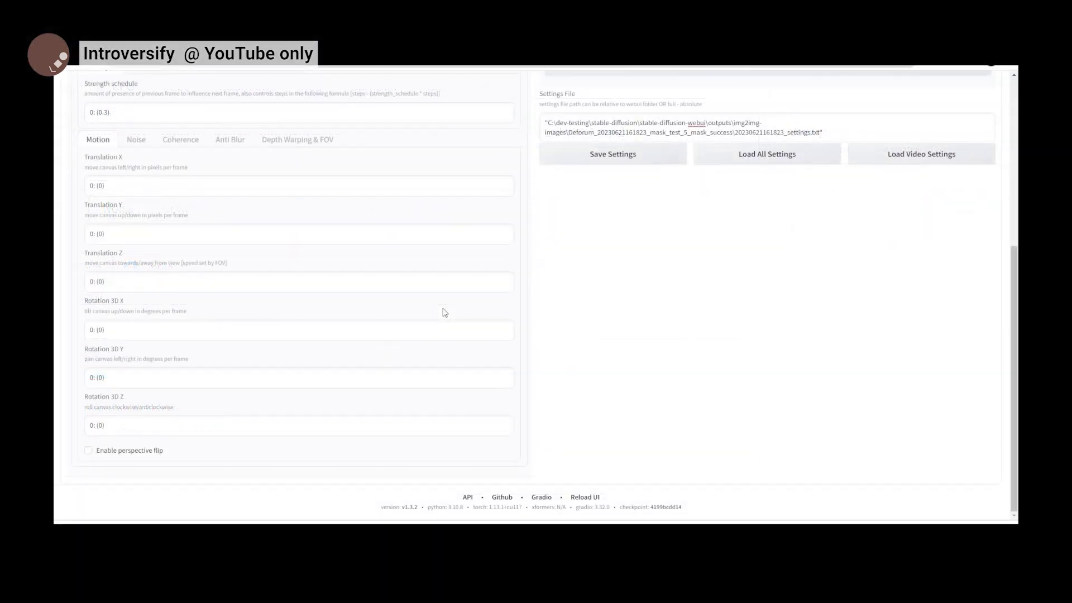
scroll(173, 208, "up", 3)
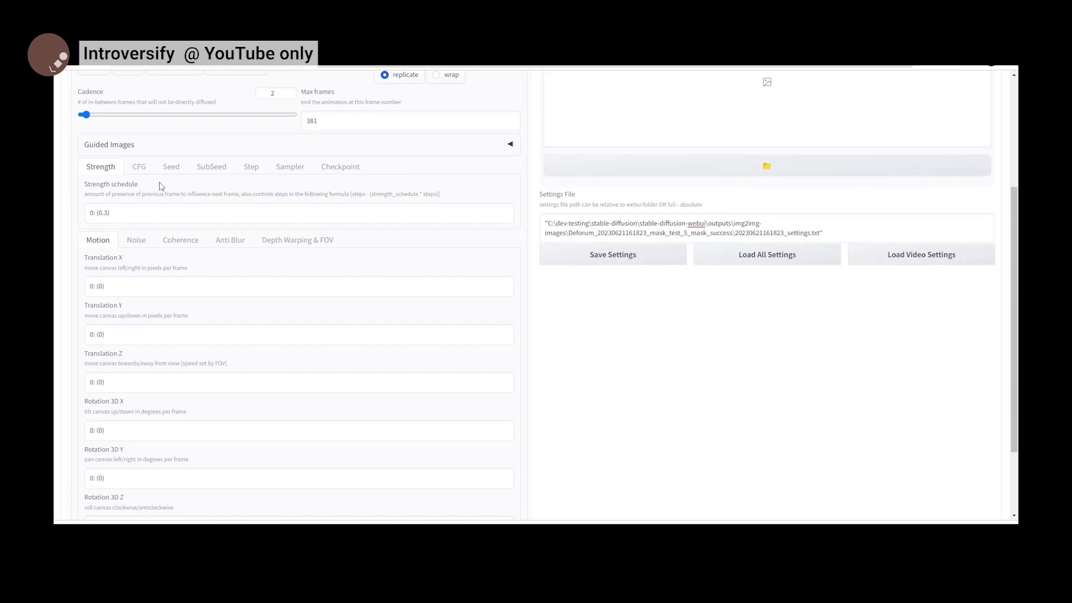
scroll(189, 260, "up", 3)
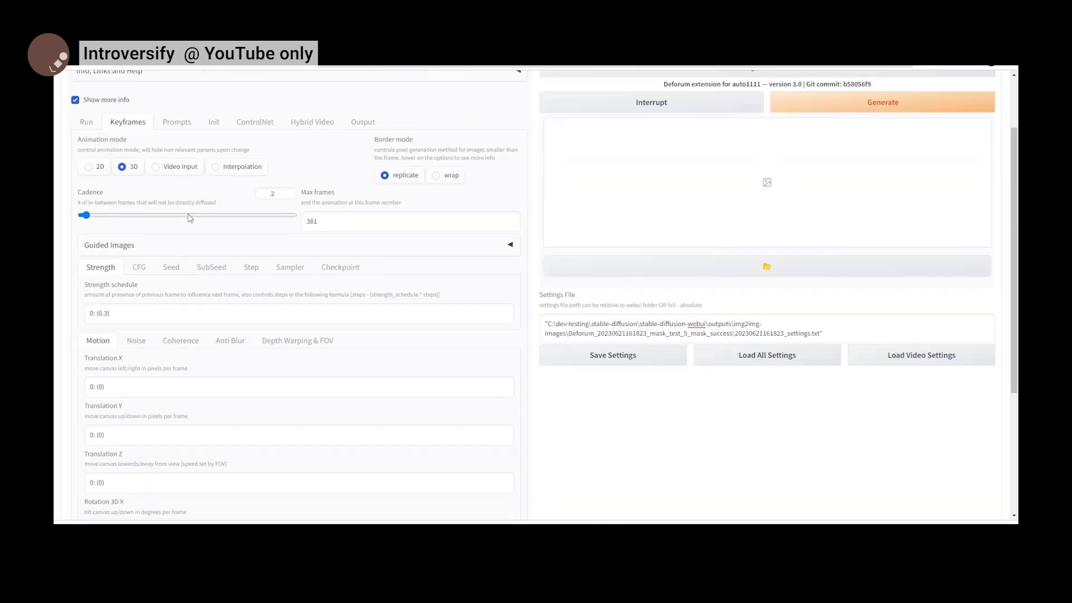
Check the animation prompts and the image init settings, keeping Use init enabled.
left_click(185, 123)
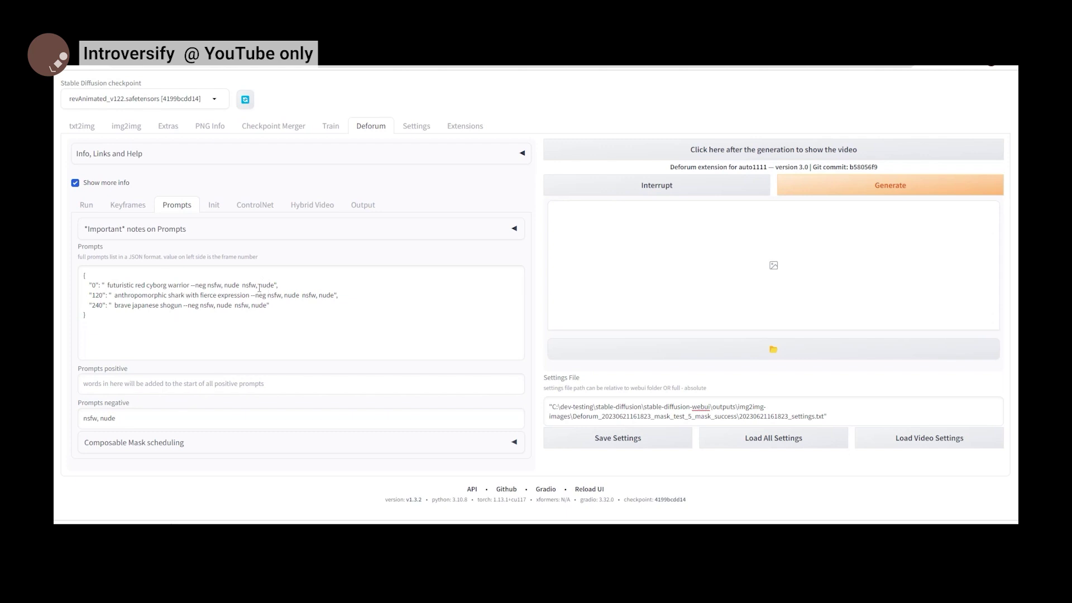
left_click(214, 205)
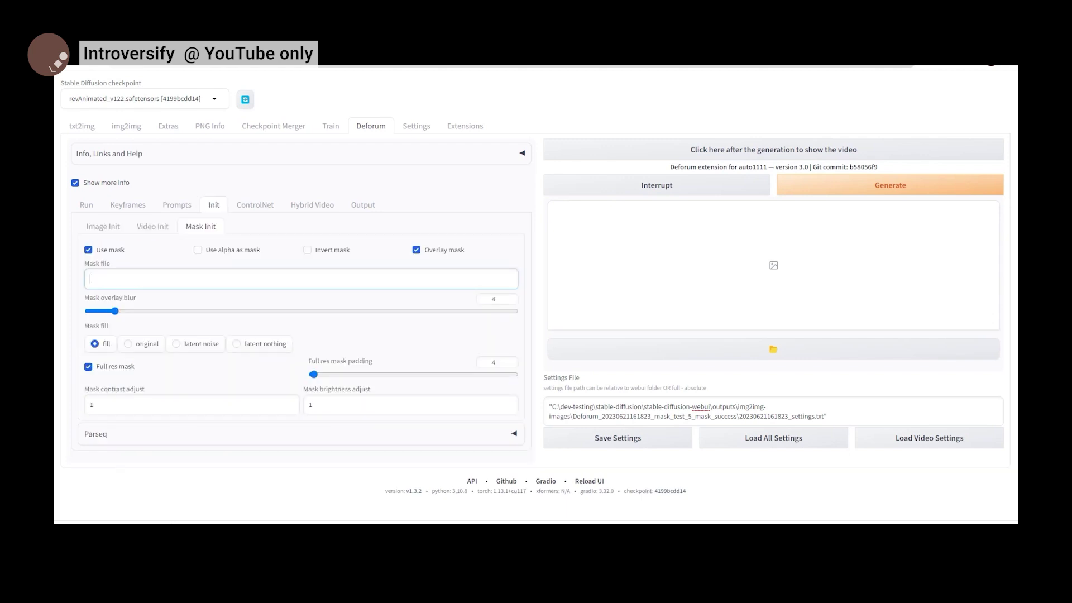
left_click(202, 205)
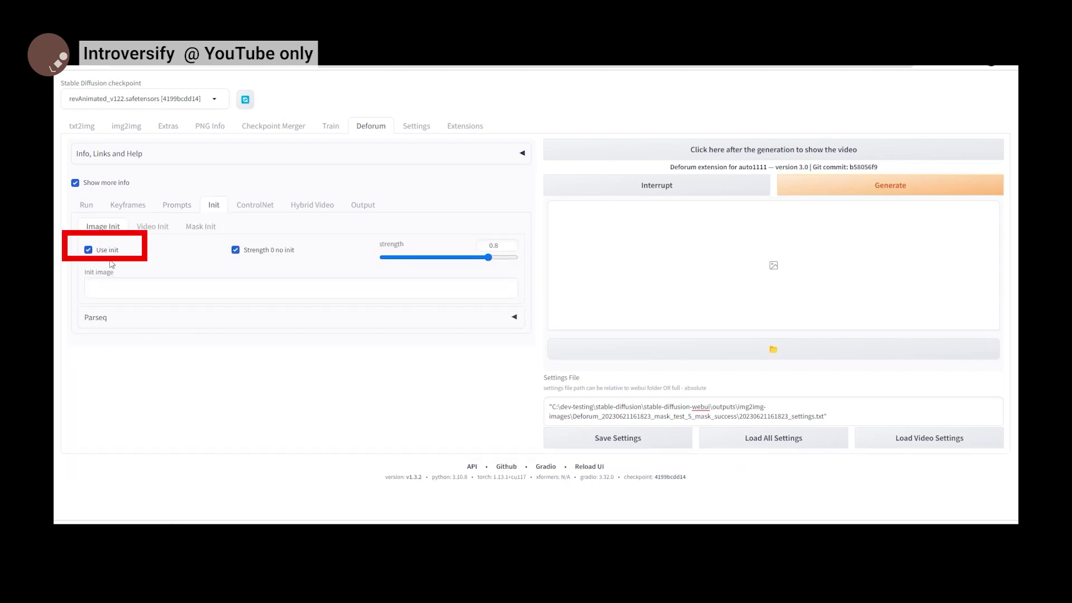
left_click(88, 250)
left_click(89, 249)
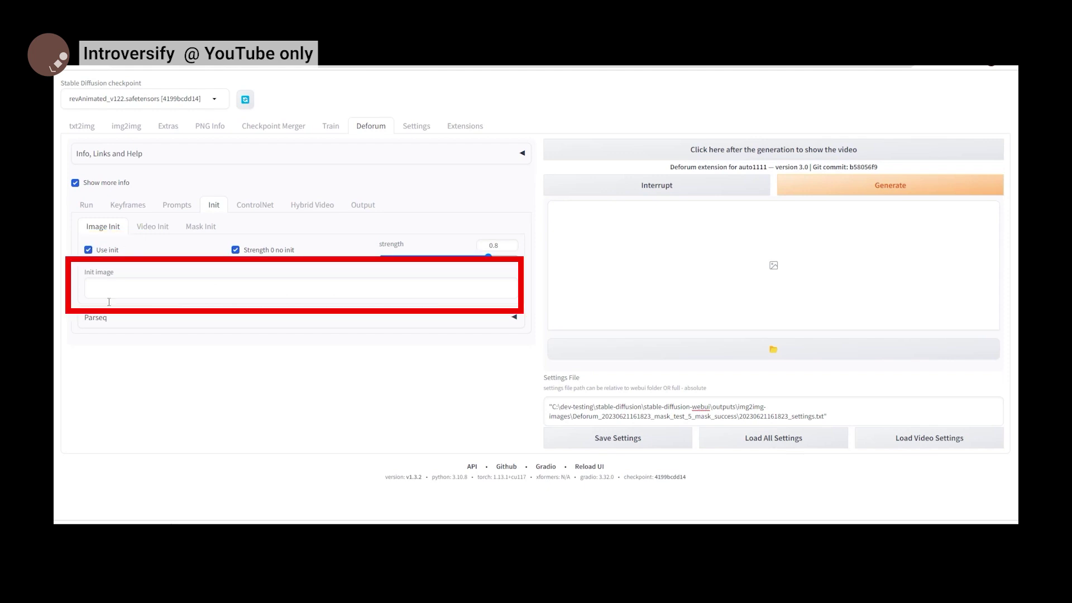
Check the video init path, the mask video settings and the mask init options.
left_click(144, 229)
left_click_drag(326, 259, 65, 273)
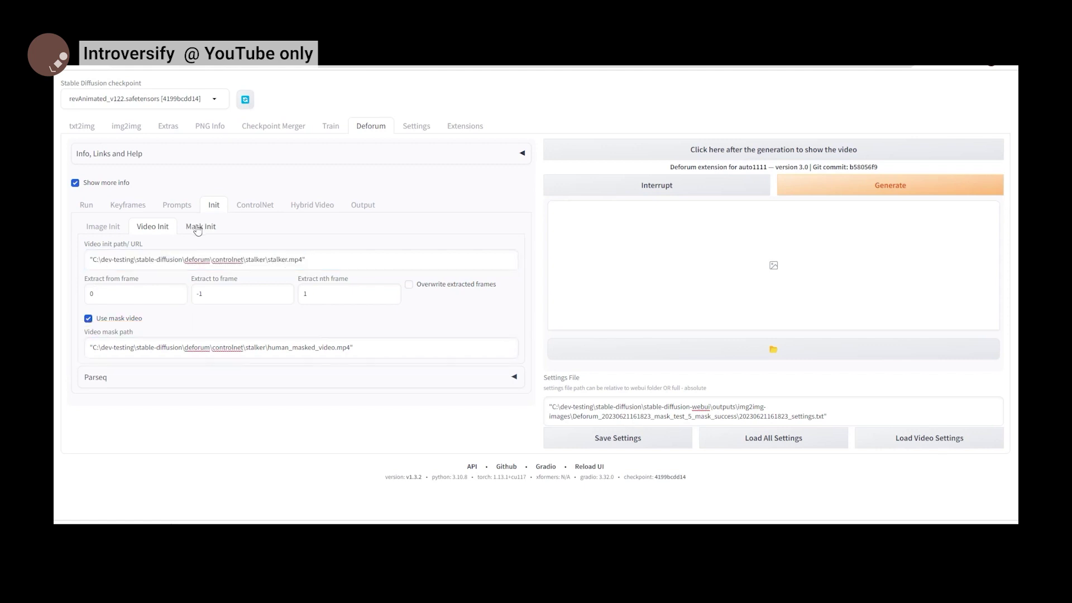
left_click(197, 229)
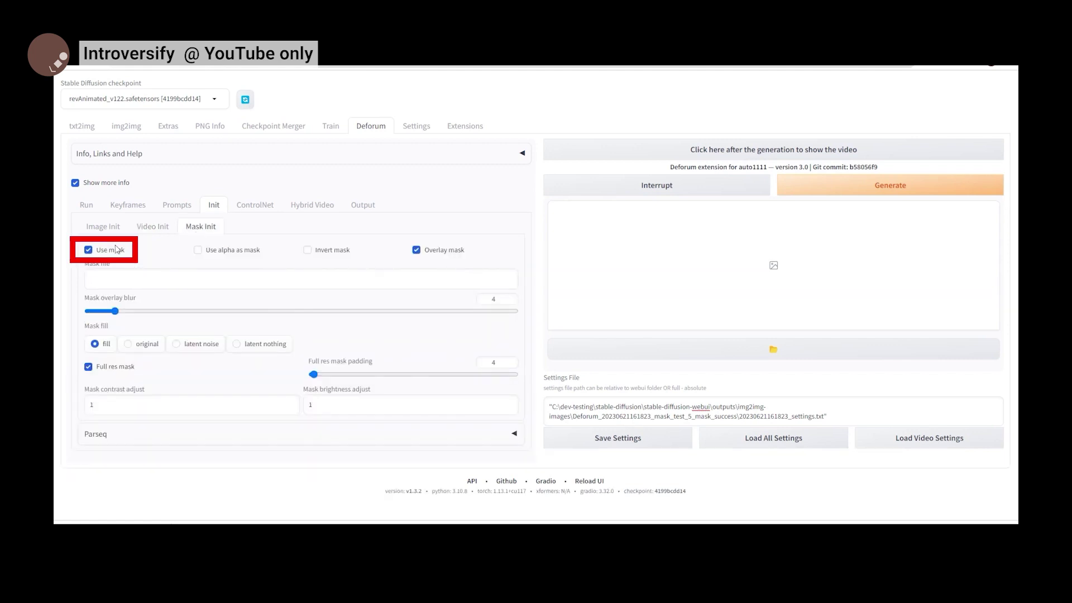